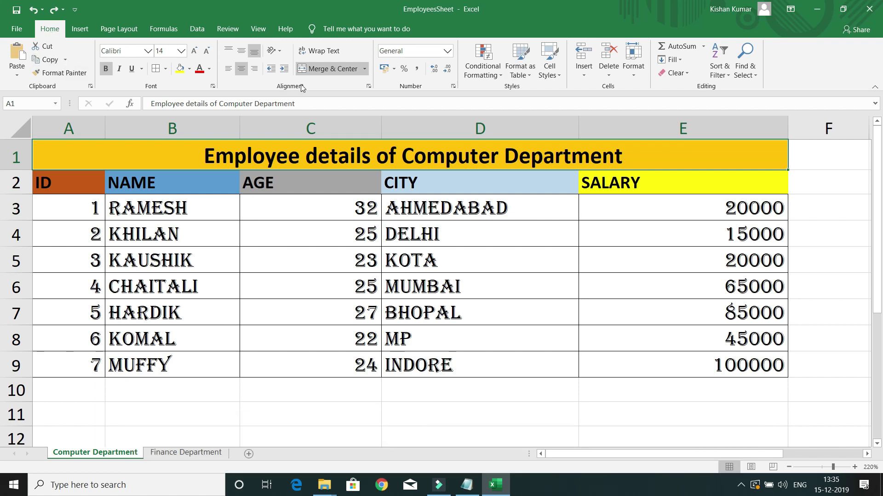
Try left and right alignment on the title, then centre it back across the table.
left_click_drag(219, 42, 261, 82)
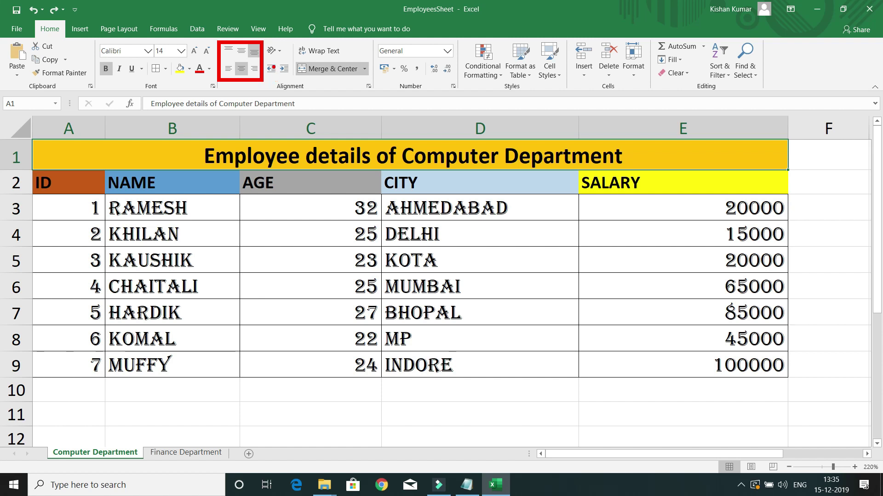
left_click_drag(264, 56, 290, 83)
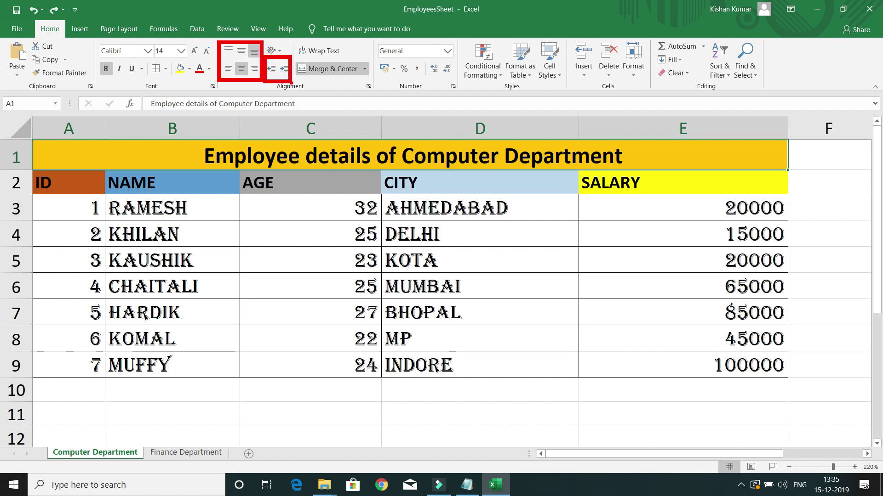
key("Escape")
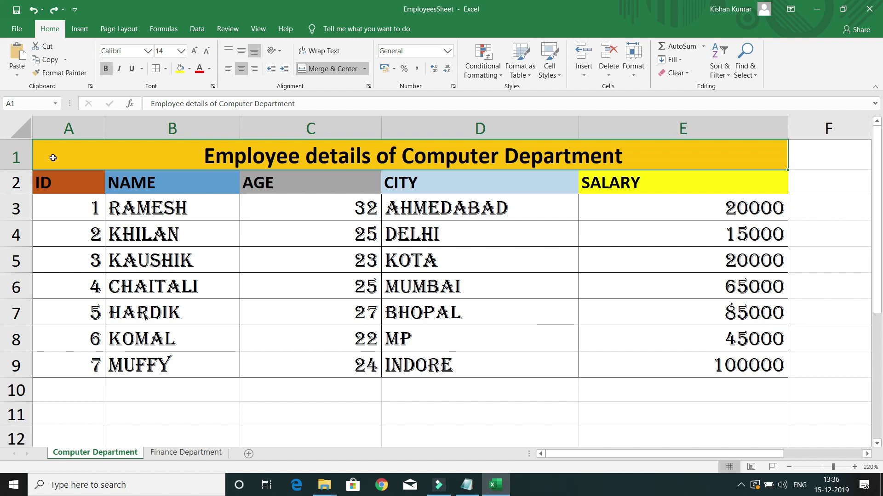
left_click(228, 70)
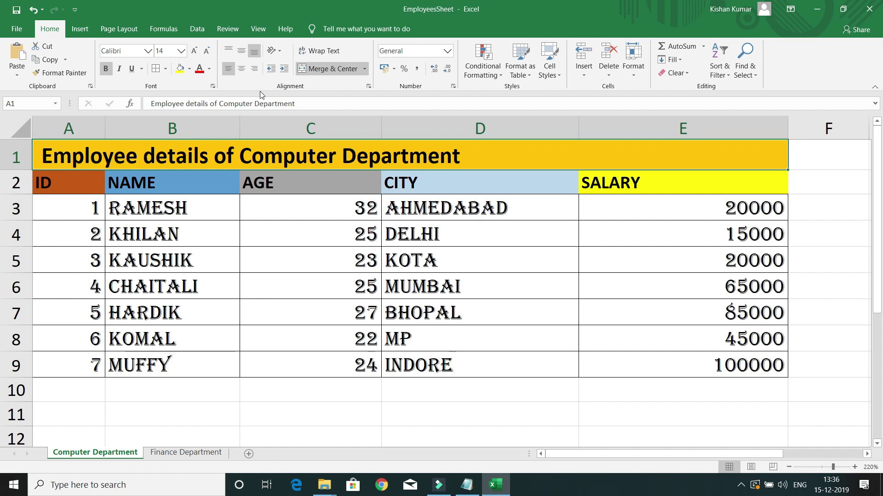
left_click(255, 69)
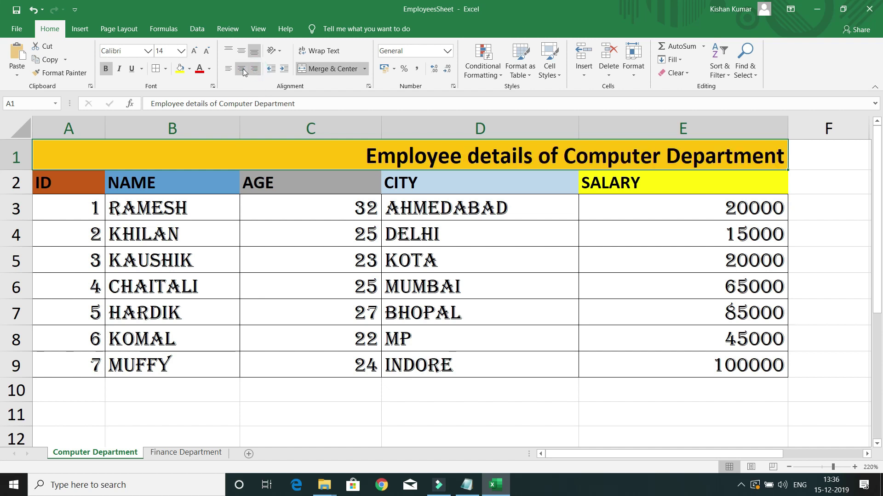
left_click(242, 69)
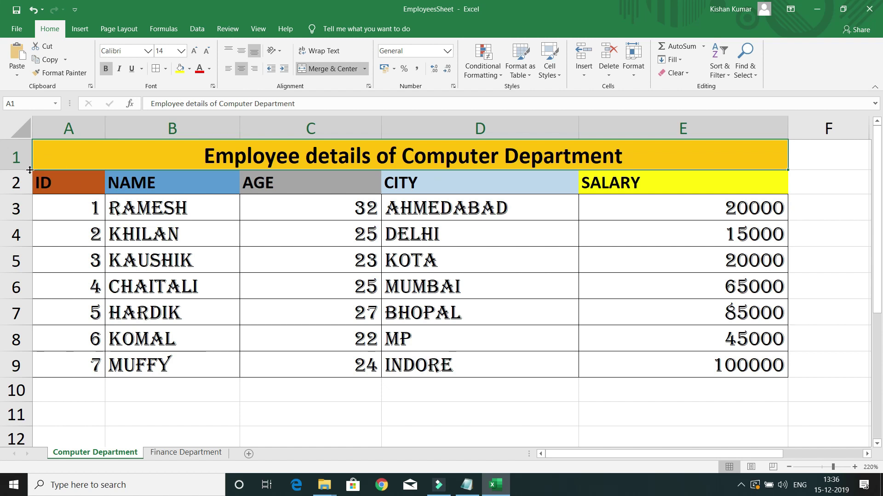
Make row 1 much taller and settle the title at Middle Align after trying Top and Bottom.
left_click_drag(30, 170, 33, 204)
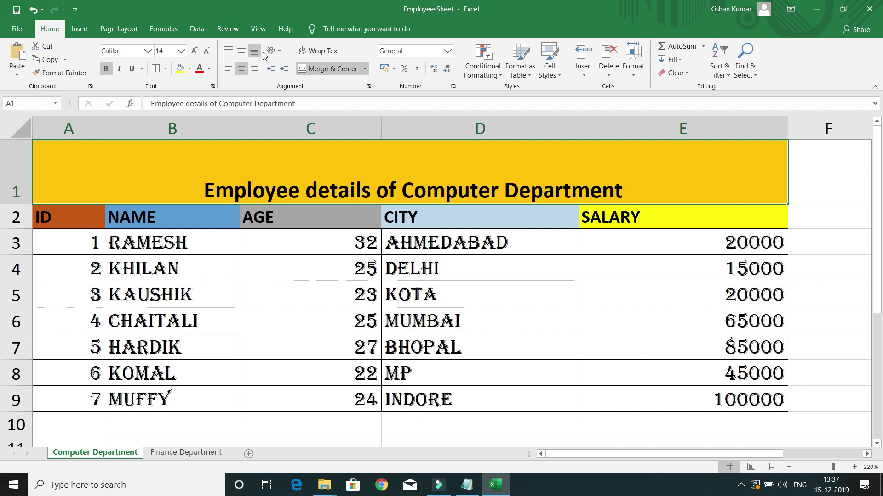
left_click(229, 51)
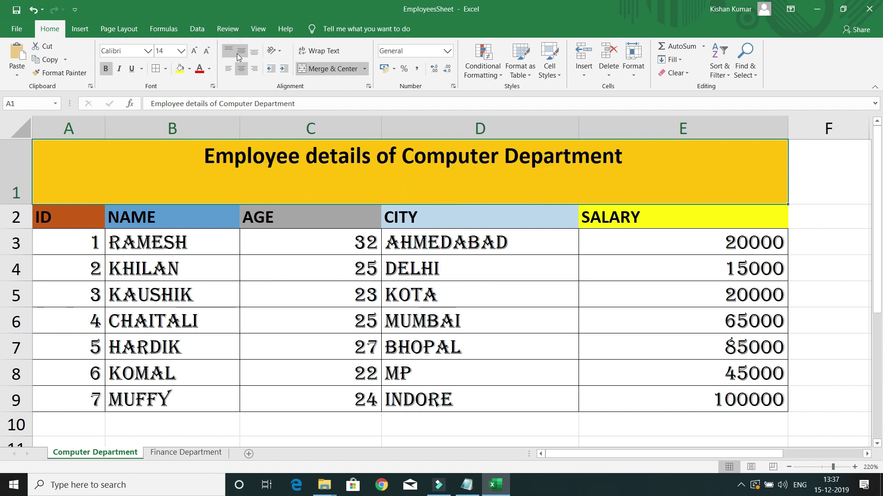
left_click(241, 51)
left_click(254, 54)
left_click(241, 51)
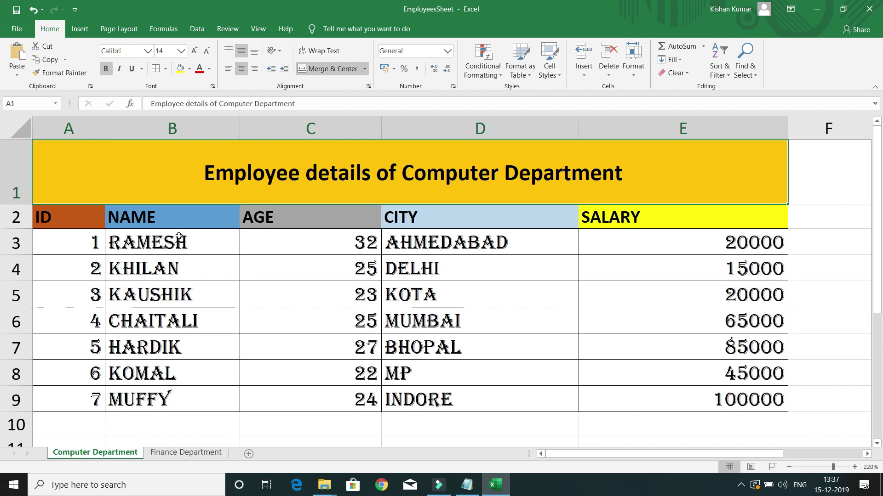
Right-align the ID, NAME, AGE, CITY and SALARY headers in A2:E2, then select A3:E9.
left_click_drag(78, 226, 615, 214)
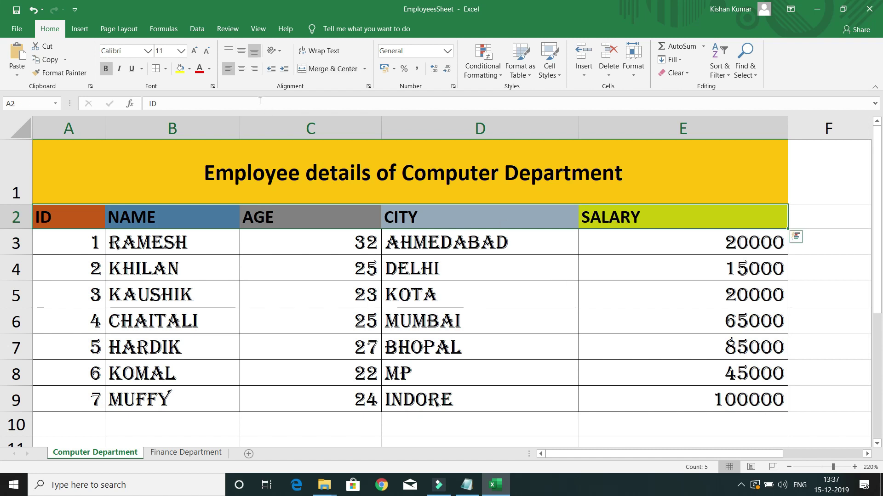
left_click(254, 70)
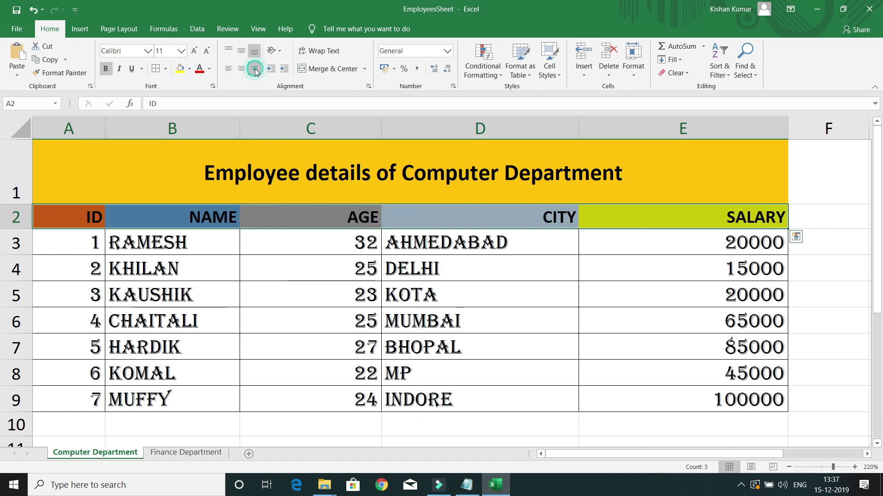
left_click_drag(91, 242, 699, 393)
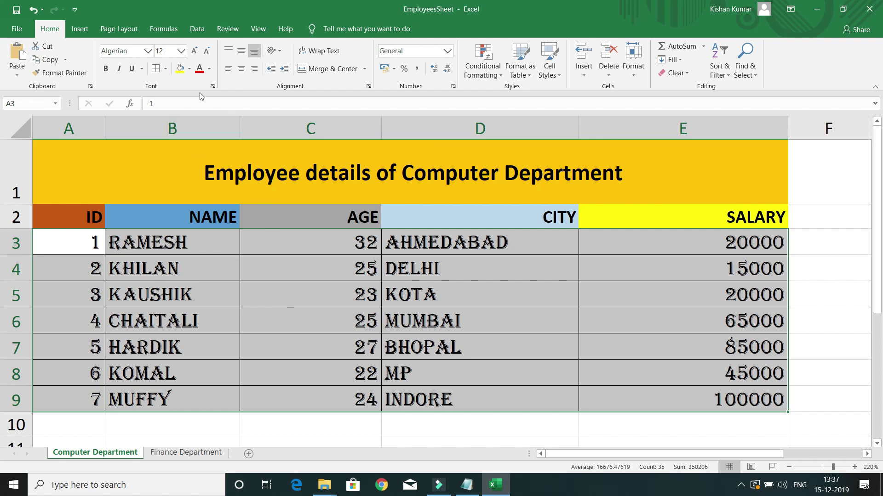
Left-align all entries in A3:E9, including IDs, ages and salaries.
left_click(229, 68)
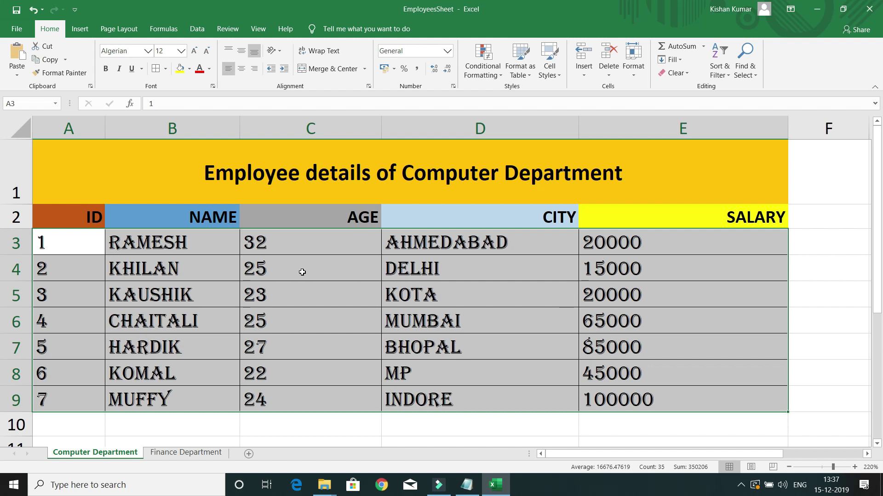
left_click(266, 186)
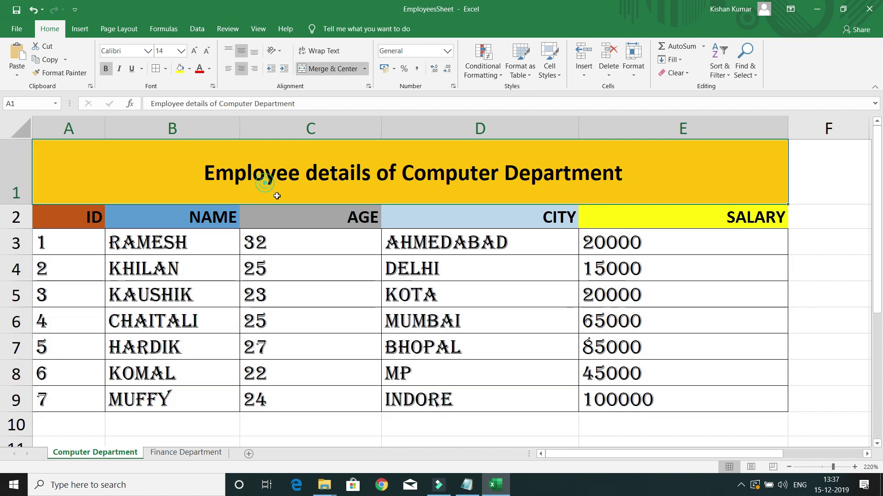
left_click(283, 71)
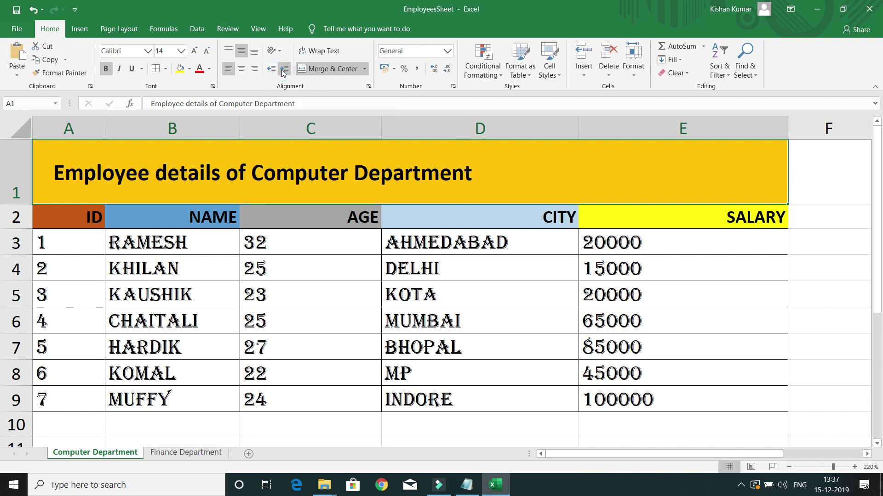
left_click(243, 56)
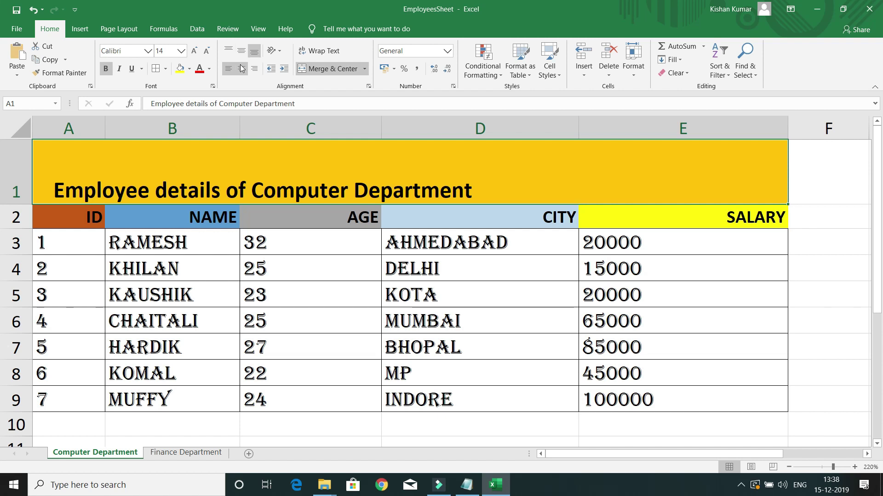
left_click(241, 68)
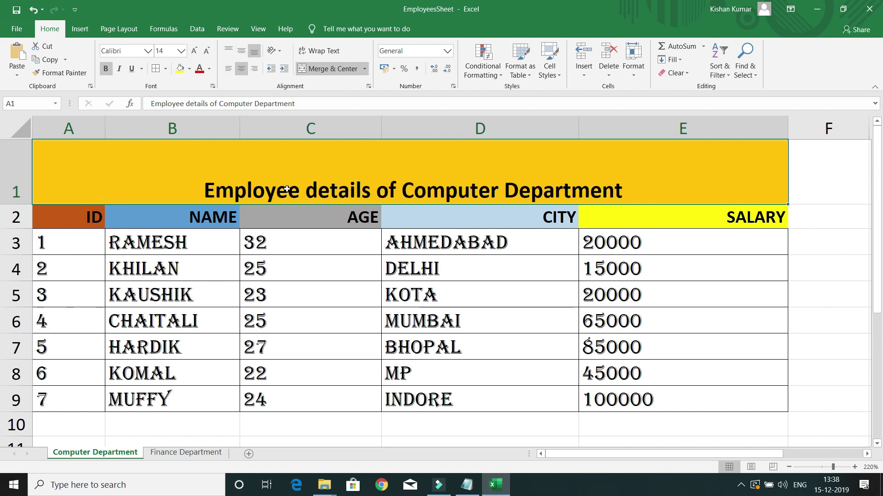
left_click(243, 51)
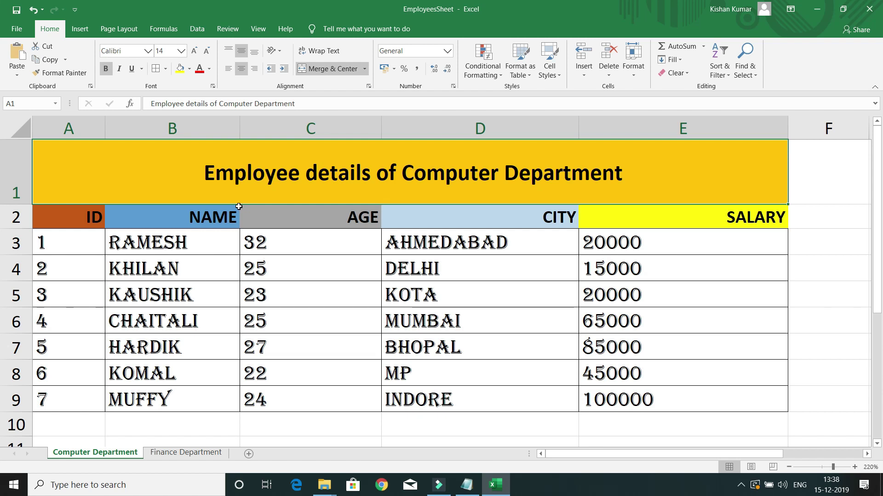
left_click(228, 69)
left_click(255, 70)
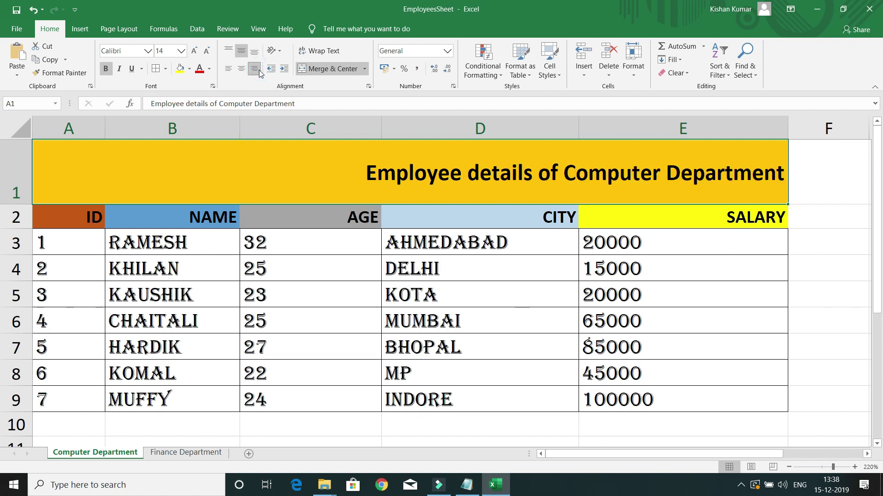
left_click(241, 68)
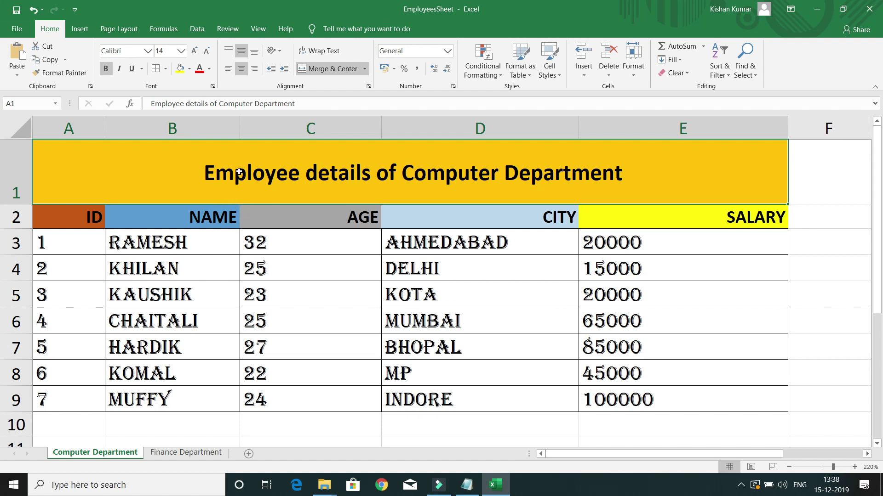
Apply Increase Indent about eleven times to the A1 title, pushing it well right across the orange row.
left_click(271, 69)
left_click(272, 69)
left_click(284, 70)
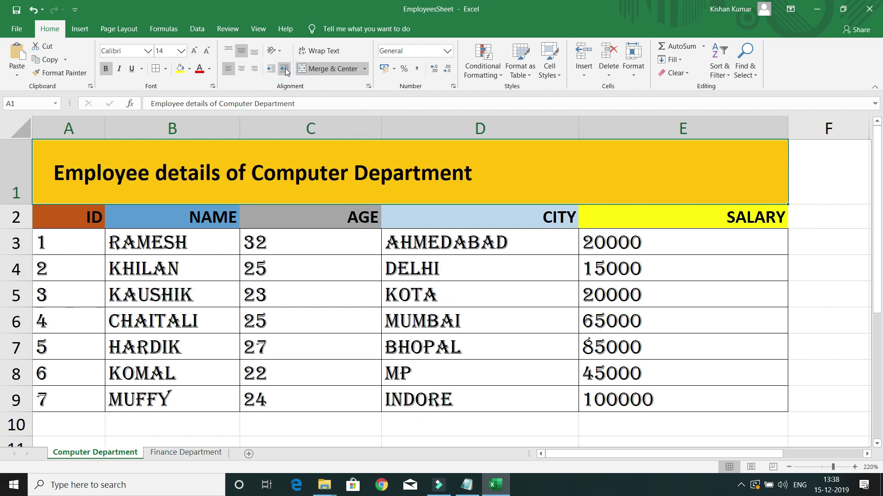
left_click(284, 69)
left_click(285, 70)
left_click(285, 70)
left_click(284, 70)
left_click(284, 70)
left_click(284, 70)
left_click(285, 70)
left_click(285, 70)
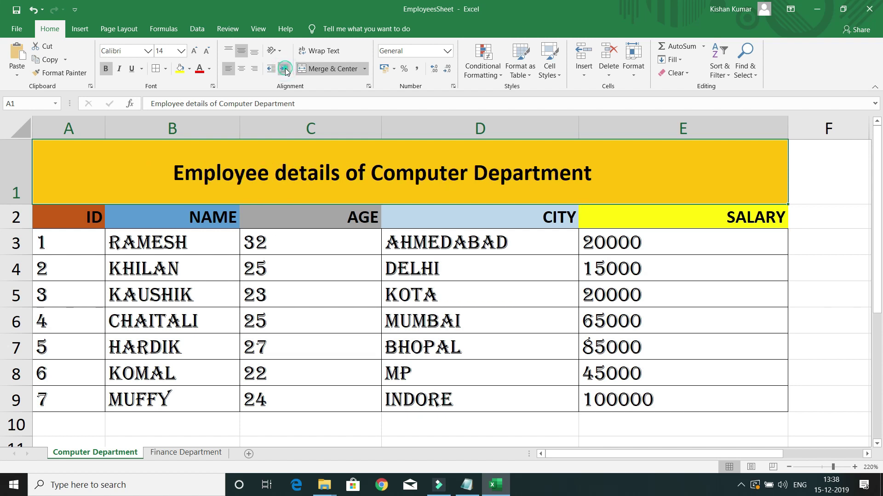
left_click(284, 70)
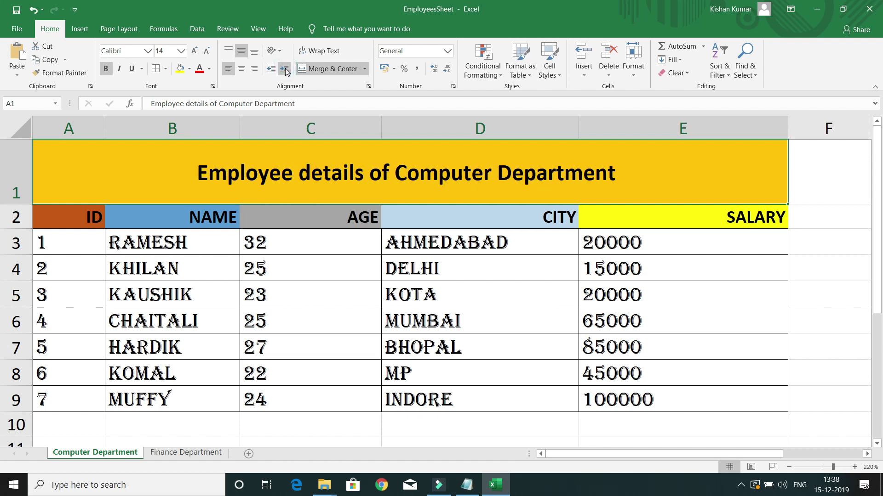
left_click(284, 70)
left_click(285, 70)
left_click(285, 70)
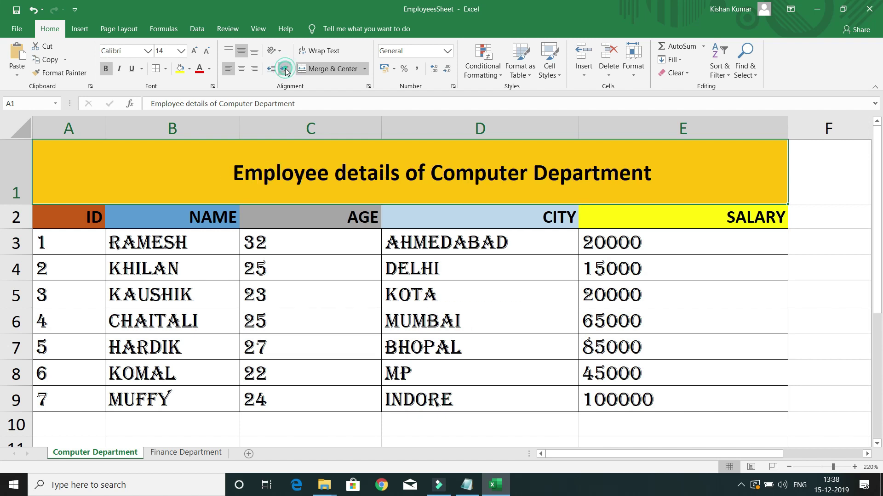
double_click(238, 182)
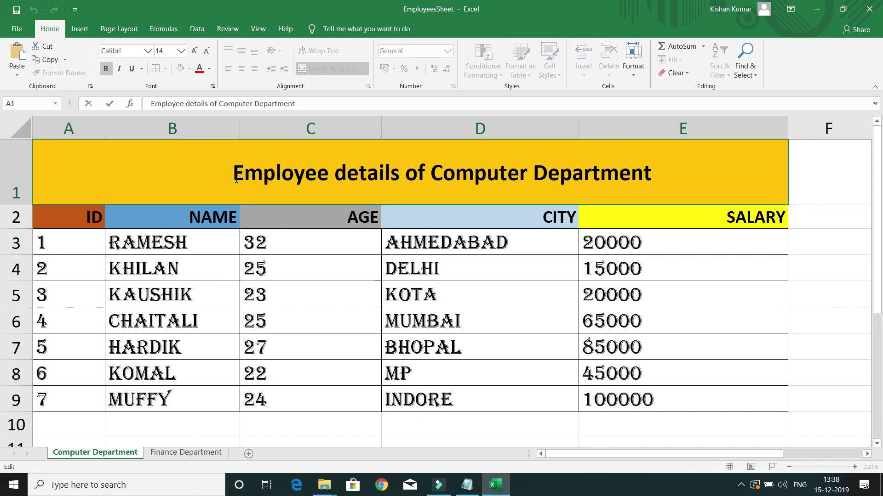
key("Escape")
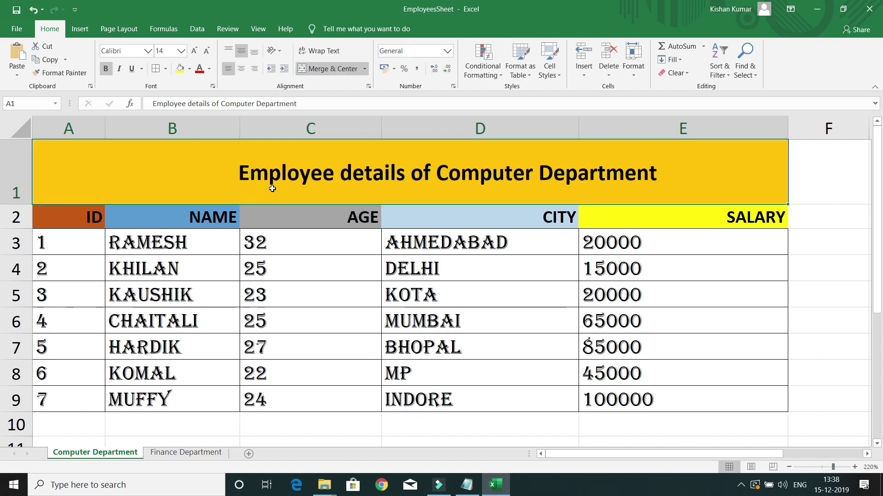